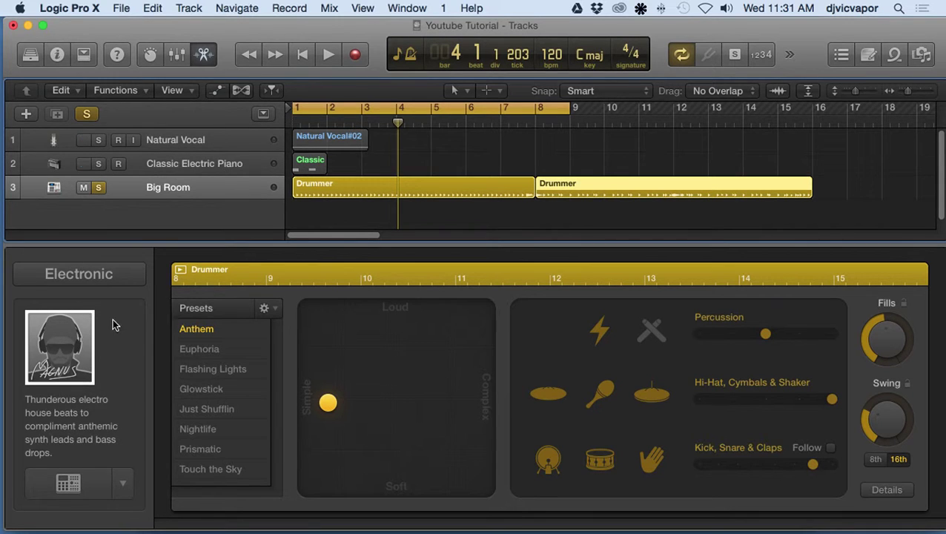
Step: Pick the Rock genre and switch track 3's drummer to Kyle with his SoCal kit
{"action": "left_click", "coordinate": [133, 276]}
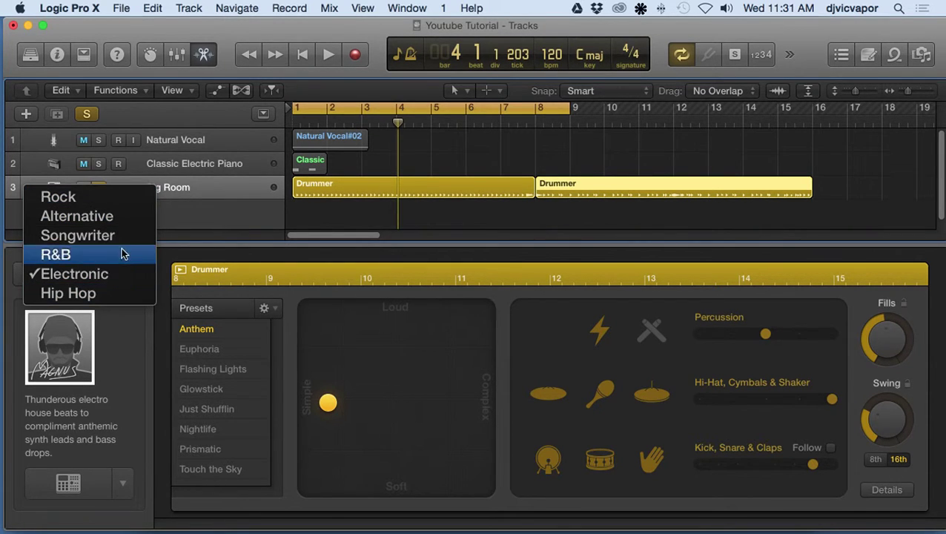
{"action": "left_click", "coordinate": [131, 197]}
{"action": "left_click", "coordinate": [135, 273]}
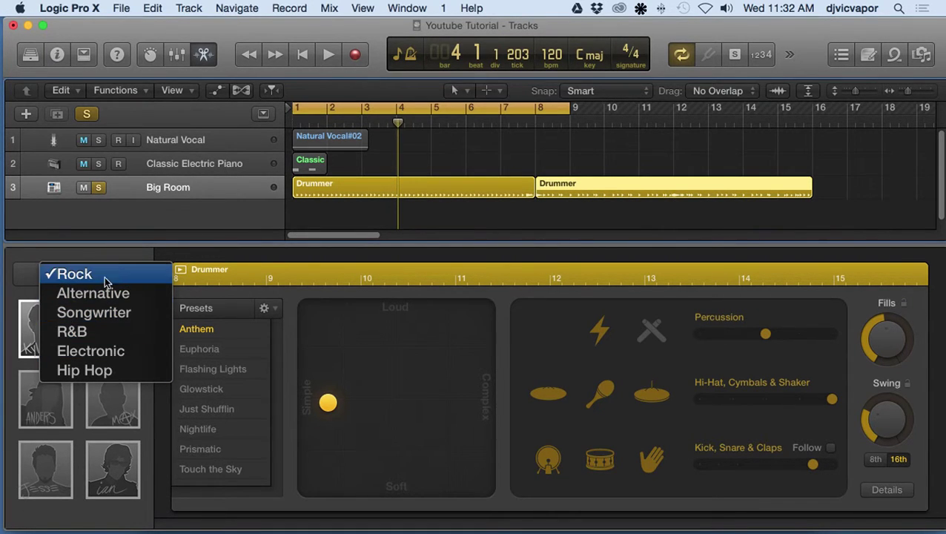
{"action": "left_click", "coordinate": [114, 274]}
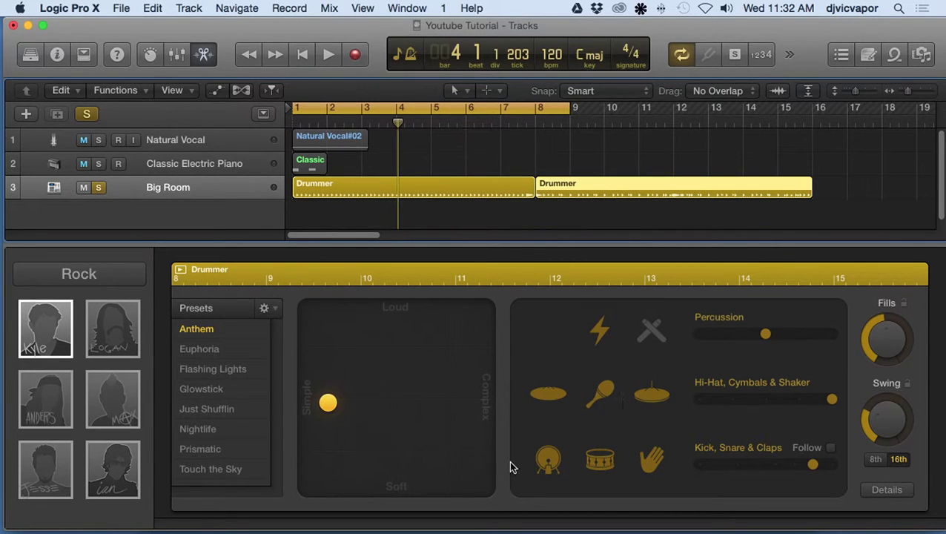
{"action": "left_click", "coordinate": [48, 331]}
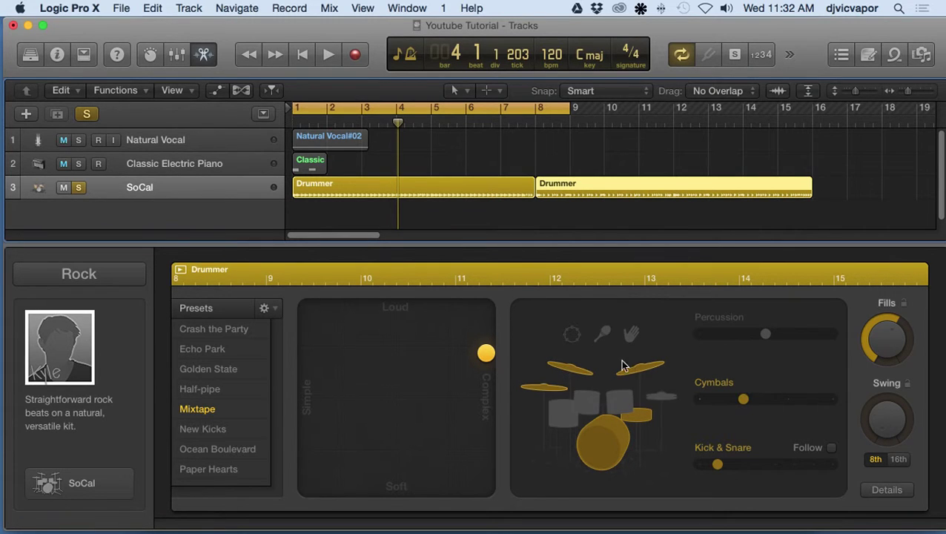
Step: Start playback, have Kyle play toms at their simplest pattern, and make kick and snare busier
{"action": "left_click", "coordinate": [332, 57]}
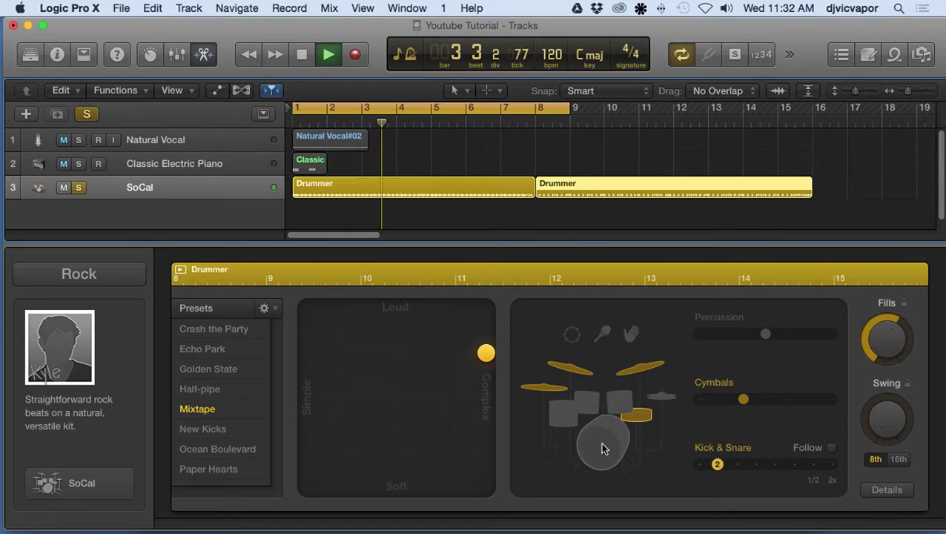
{"action": "left_click", "coordinate": [568, 413]}
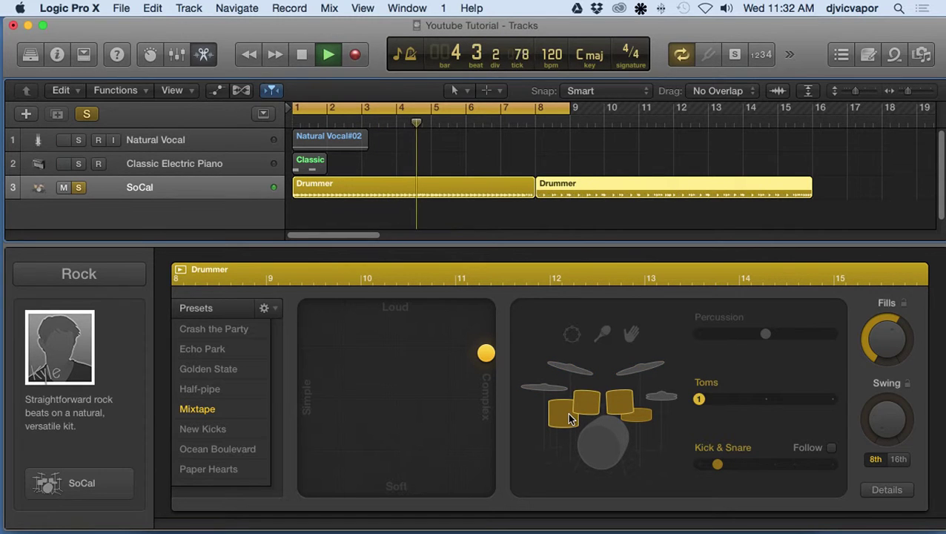
{"action": "left_click", "coordinate": [577, 373]}
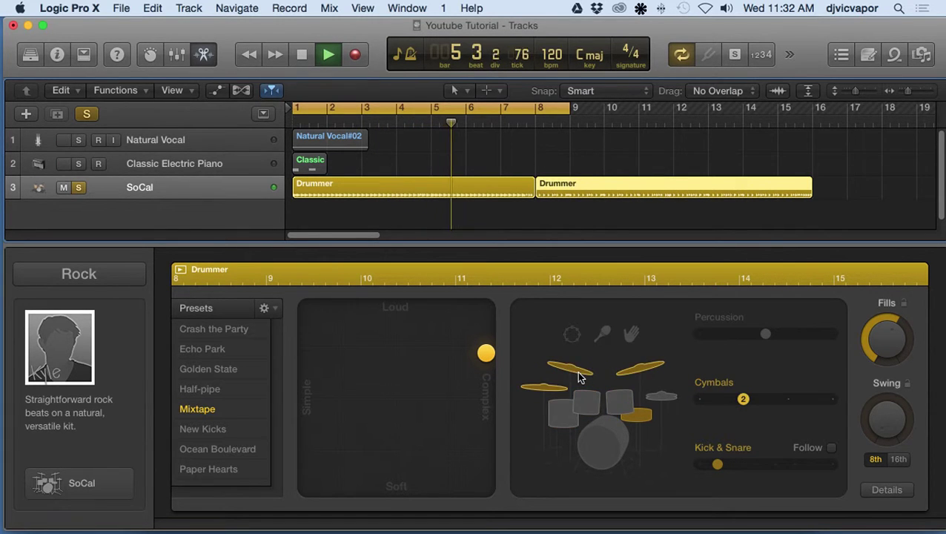
{"action": "left_click", "coordinate": [586, 399]}
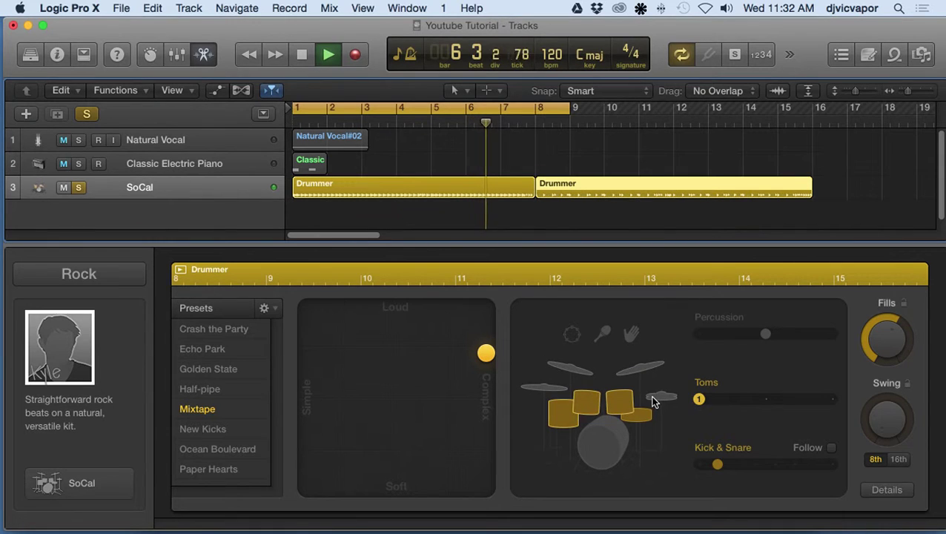
{"action": "left_click", "coordinate": [654, 399]}
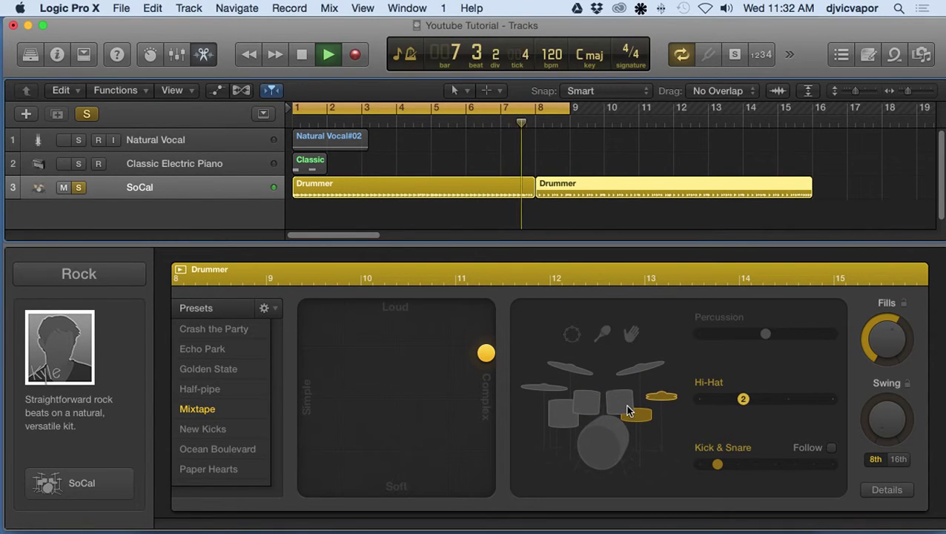
{"action": "left_click", "coordinate": [625, 404]}
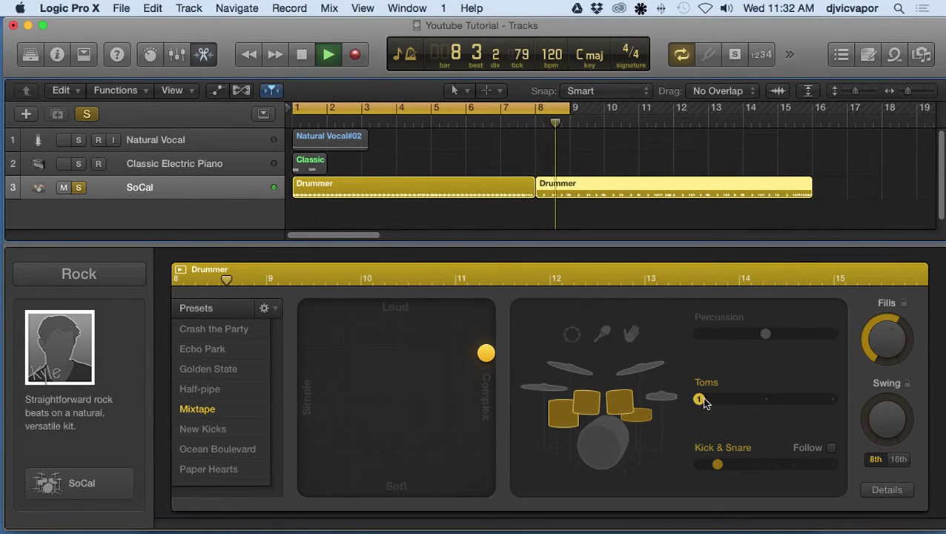
{"action": "left_click_drag", "start_coordinate": [698, 398], "coordinate": [728, 401]}
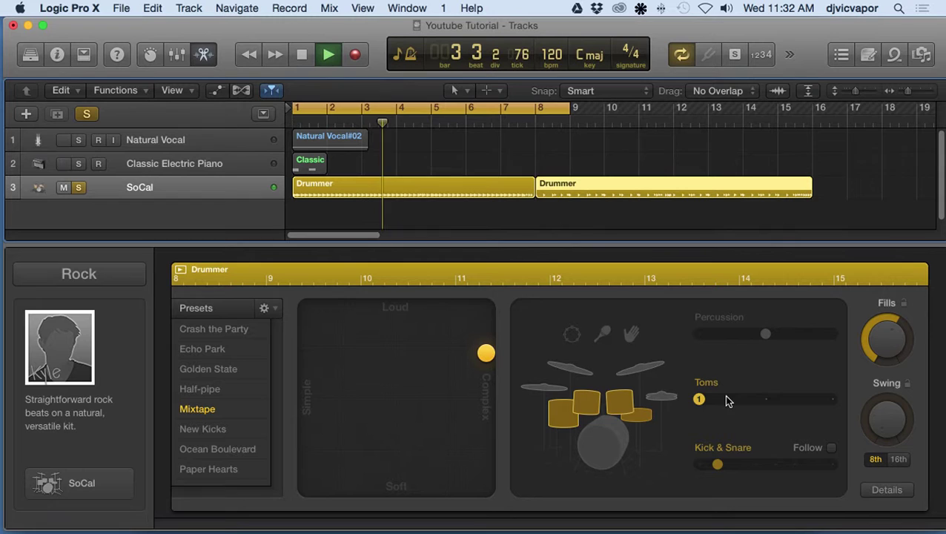
{"action": "left_click_drag", "start_coordinate": [716, 464], "coordinate": [775, 465]}
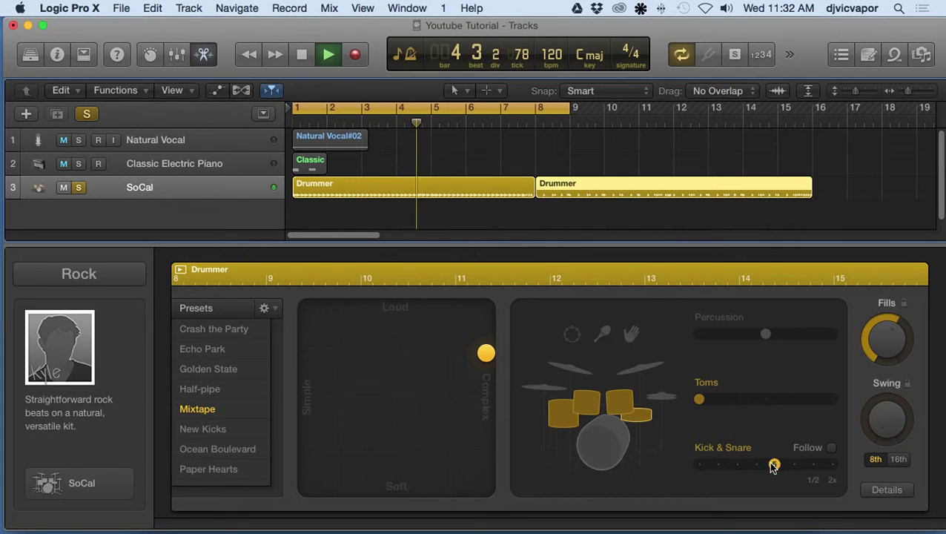
Step: Add kick drum and hand-clap percussion with a higher variation, keeping fills near maximum
{"action": "left_click", "coordinate": [618, 448]}
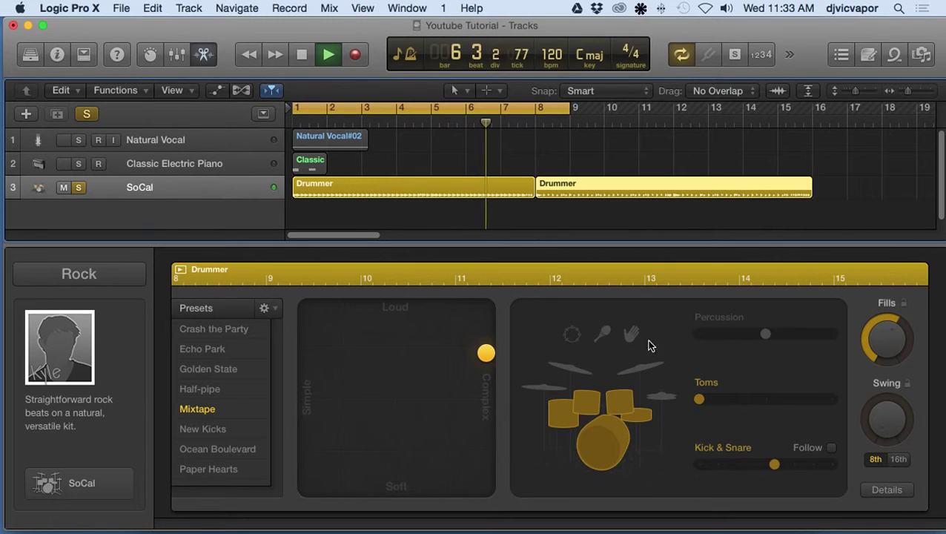
{"action": "left_click", "coordinate": [631, 335]}
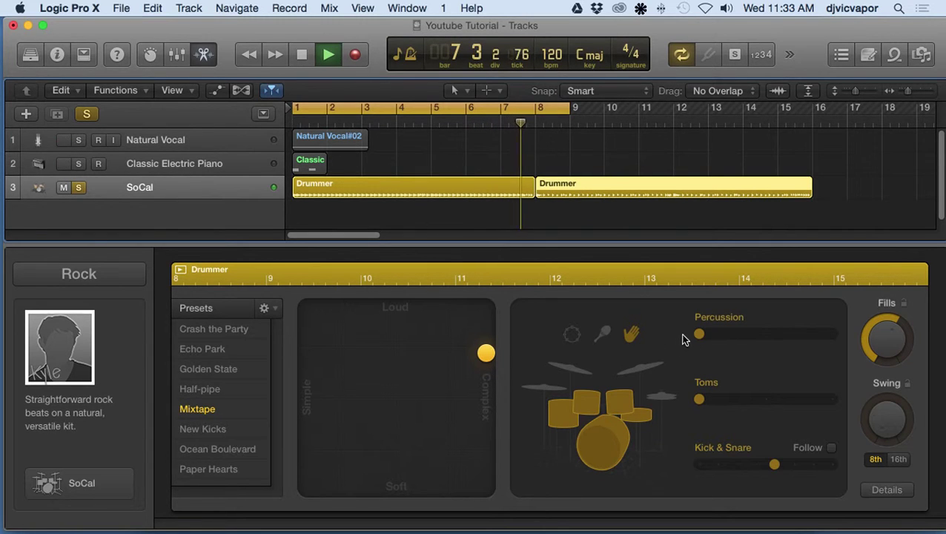
{"action": "left_click_drag", "start_coordinate": [698, 333], "coordinate": [749, 341]}
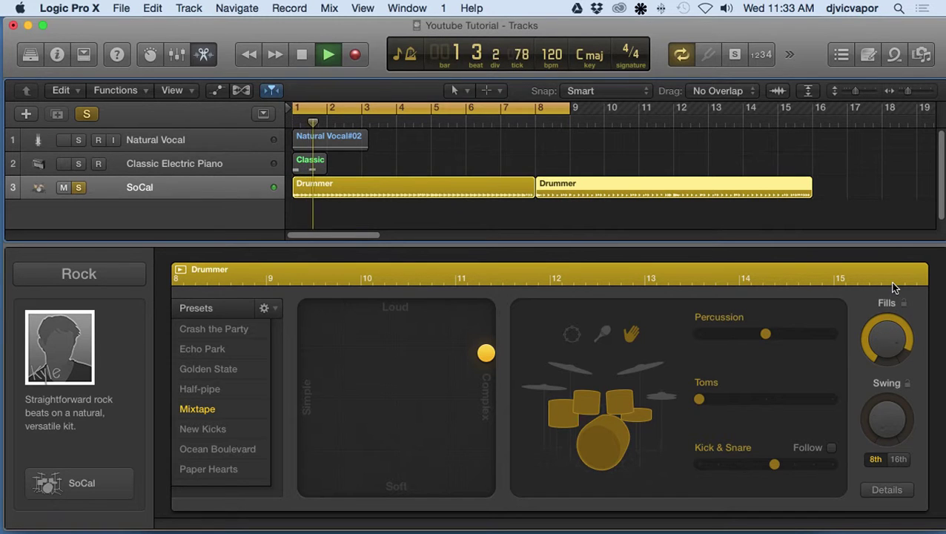
{"action": "left_click_drag", "start_coordinate": [889, 326], "coordinate": [873, 392]}
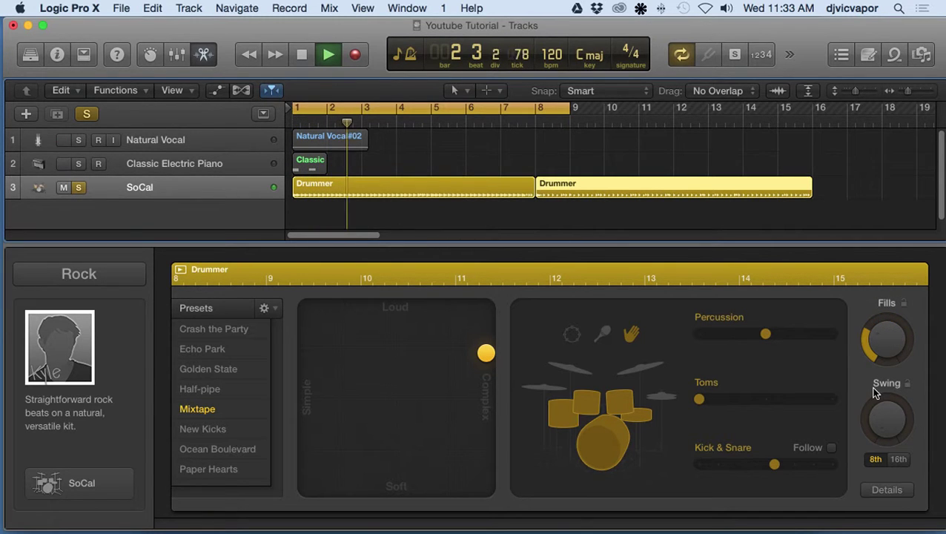
{"action": "left_click_drag", "start_coordinate": [880, 355], "coordinate": [894, 213]}
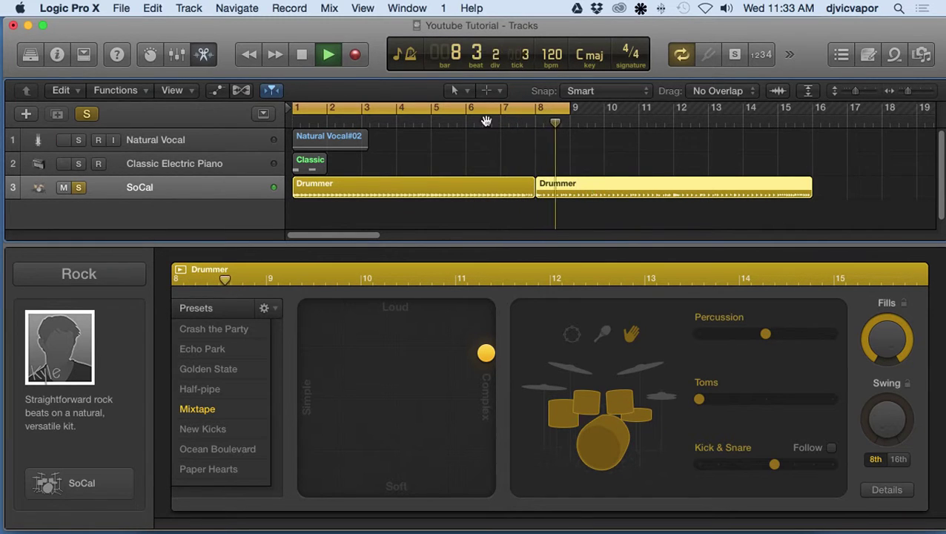
Step: Move the loop range later and make the second region's kick and snare pattern simpler
{"action": "left_click_drag", "start_coordinate": [295, 113], "coordinate": [813, 128]}
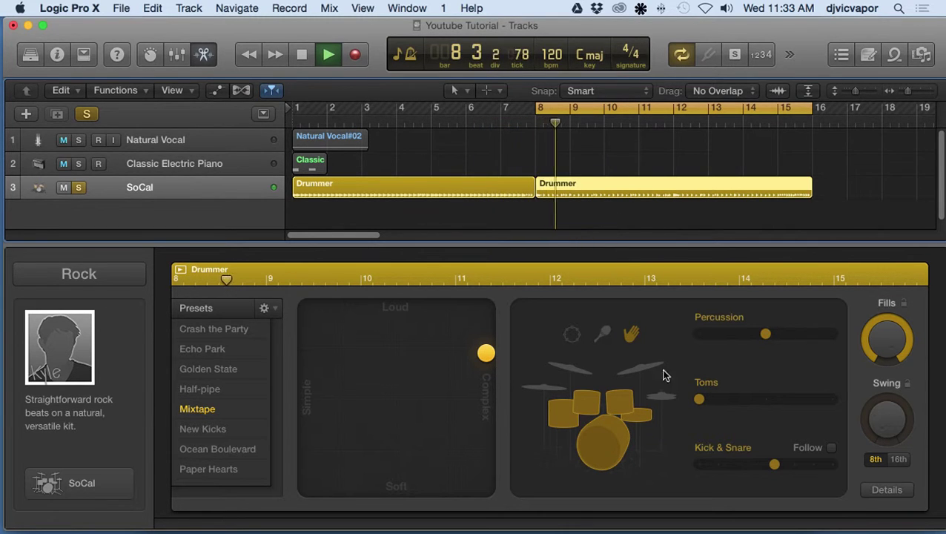
{"action": "left_click", "coordinate": [620, 408]}
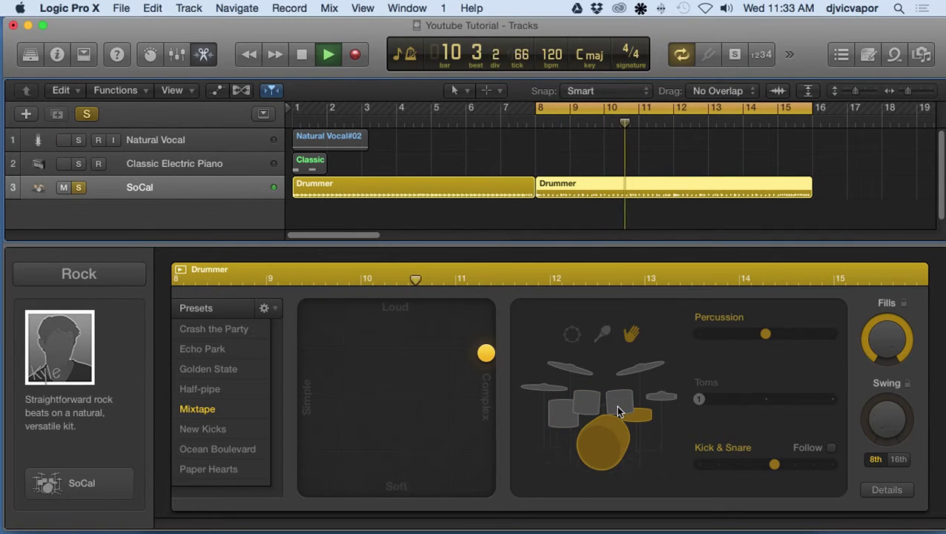
{"action": "left_click", "coordinate": [625, 414]}
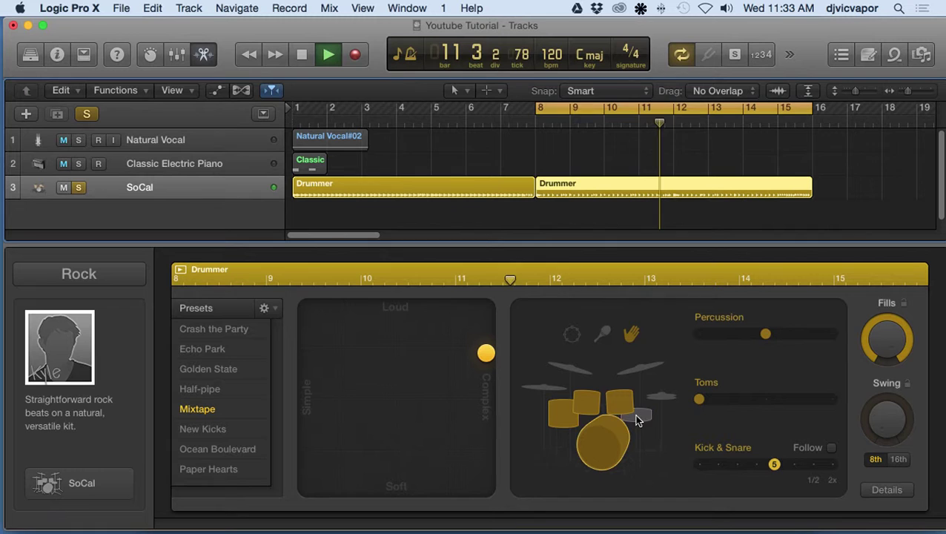
{"action": "left_click", "coordinate": [620, 440]}
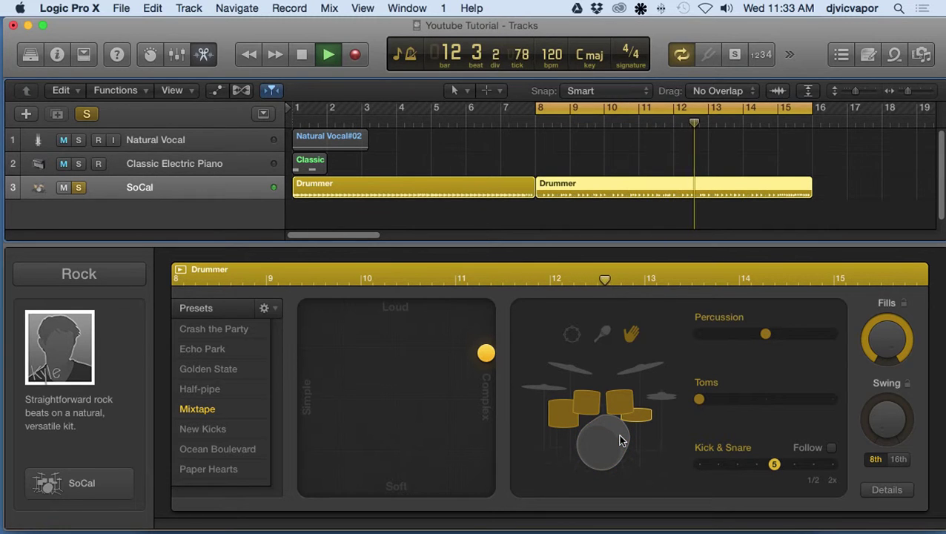
{"action": "left_click", "coordinate": [620, 440]}
{"action": "left_click_drag", "start_coordinate": [774, 465], "coordinate": [737, 465]}
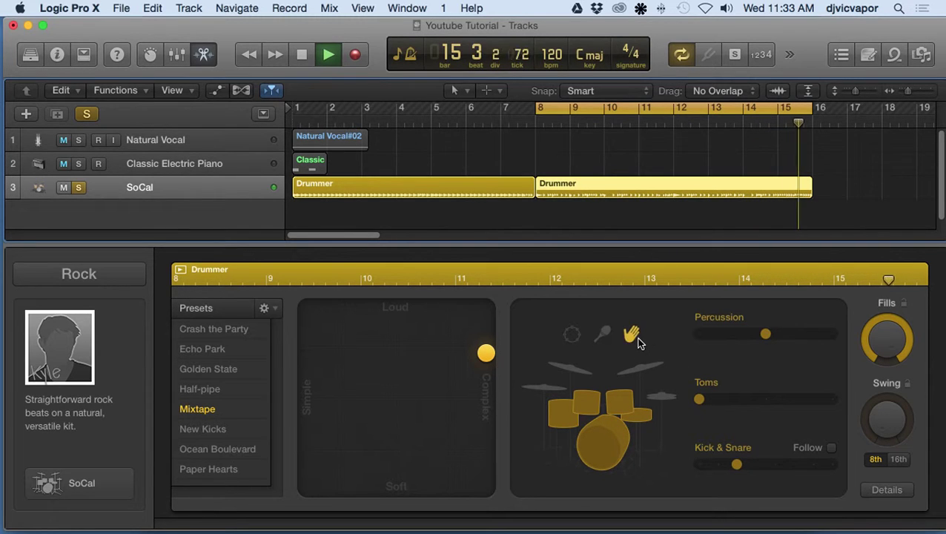
Step: Switch percussion to shaker at level 3 and cut fills to roughly a third
{"action": "left_click", "coordinate": [605, 334]}
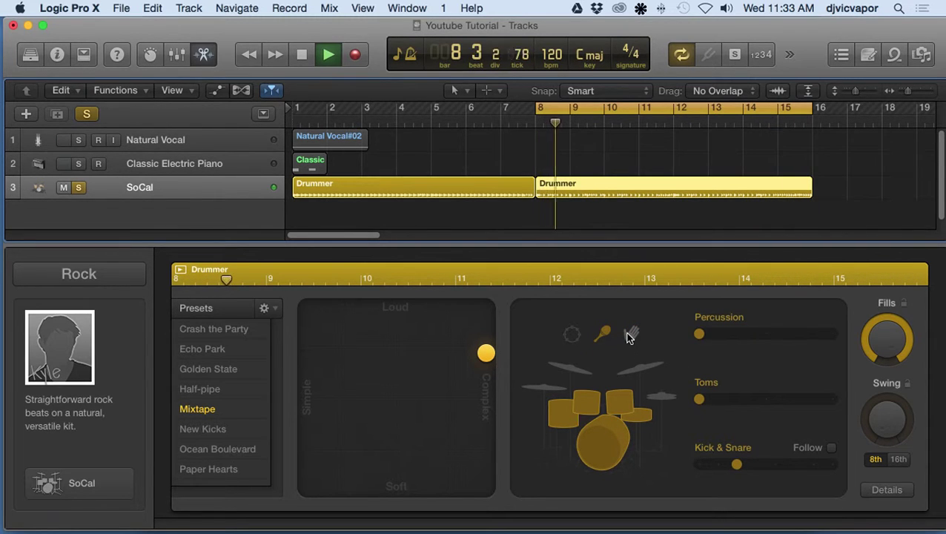
{"action": "mouse_move", "coordinate": [706, 338]}
{"action": "left_click_drag", "start_coordinate": [706, 338], "coordinate": [771, 344]}
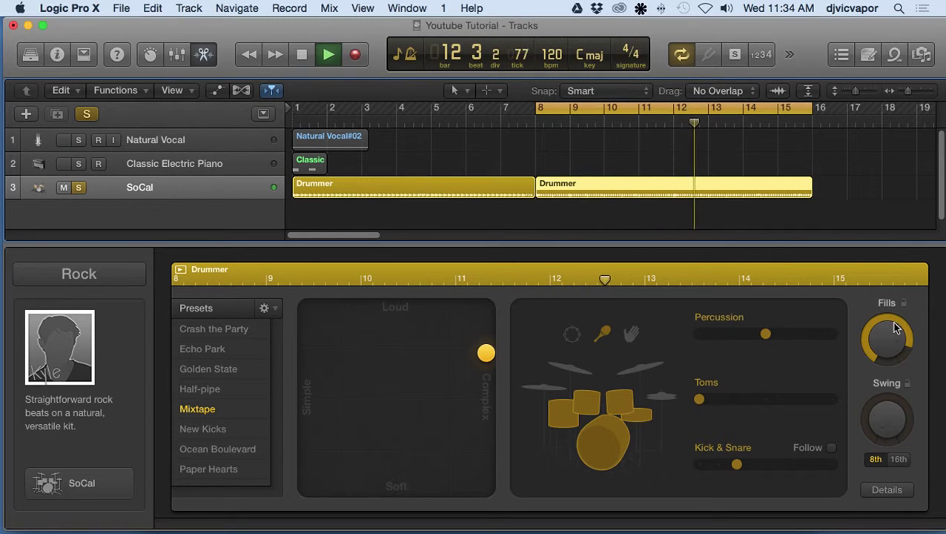
{"action": "left_click_drag", "start_coordinate": [878, 357], "coordinate": [868, 463]}
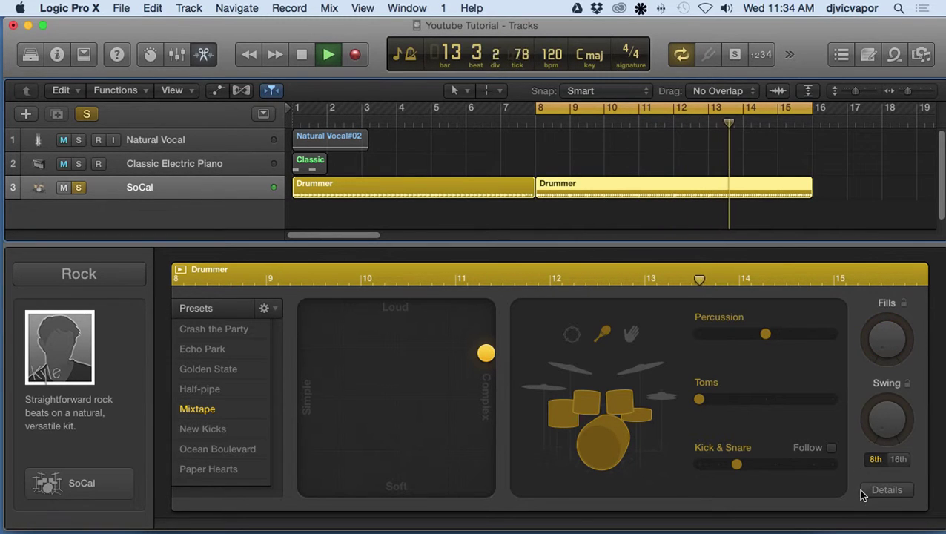
{"action": "left_click_drag", "start_coordinate": [872, 334], "coordinate": [894, 253]}
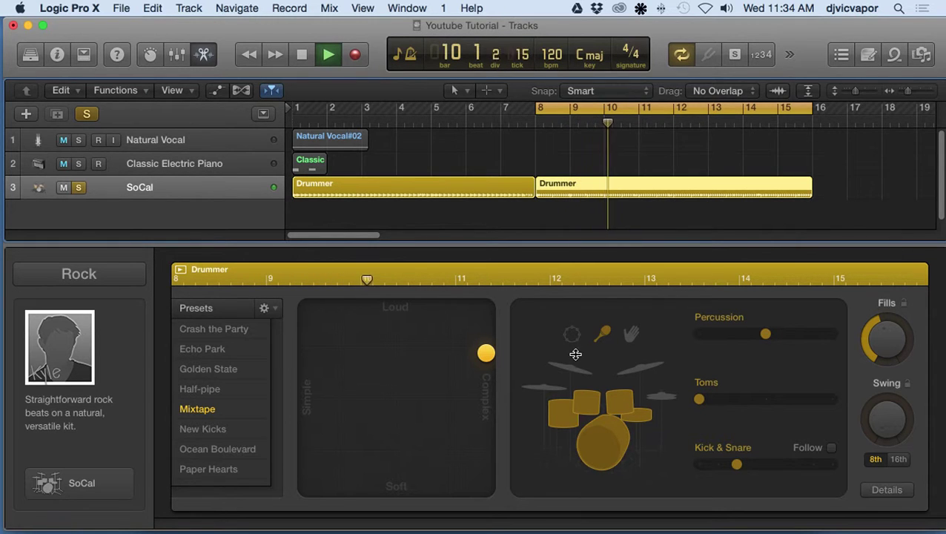
Step: Split bar 8 beats 2–4 into its own region, shift it one beat later, and max its fills
{"action": "key", "text": "e"}
{"action": "key", "text": "e"}
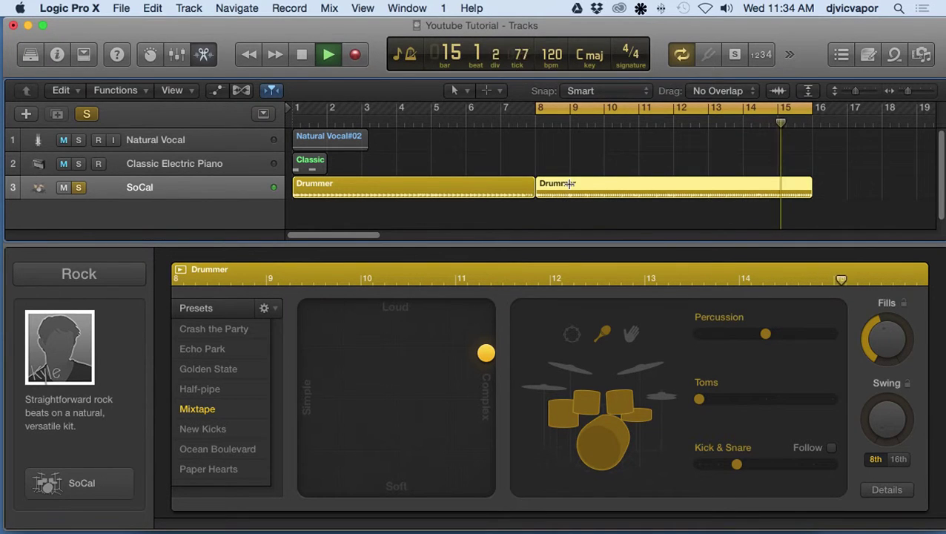
{"action": "left_click_drag", "start_coordinate": [553, 187], "coordinate": [562, 190]}
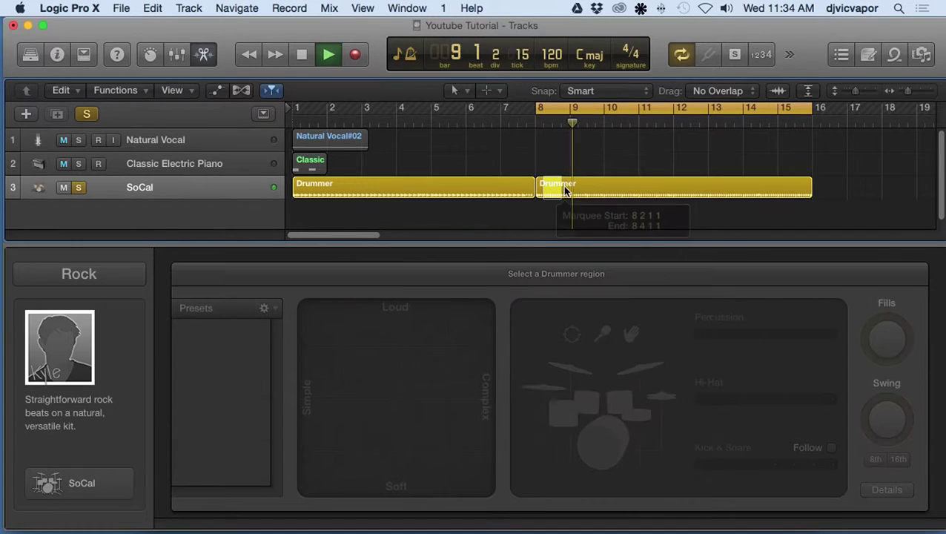
{"action": "left_click", "coordinate": [560, 190]}
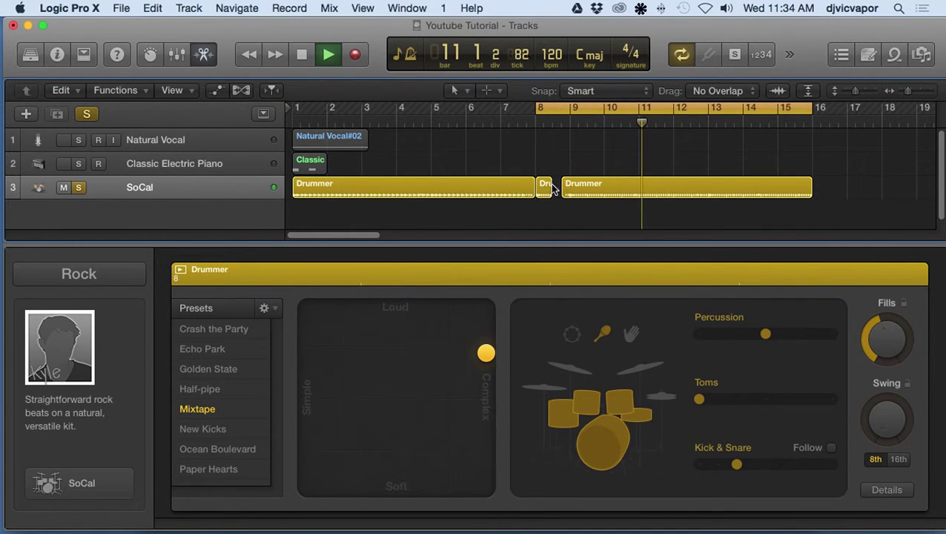
{"action": "left_click_drag", "start_coordinate": [545, 186], "coordinate": [553, 187]}
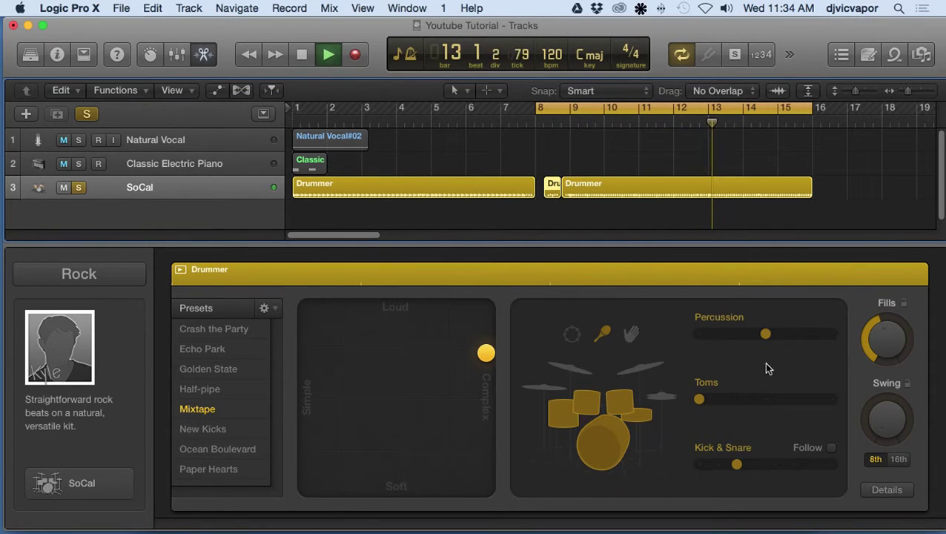
{"action": "left_click_drag", "start_coordinate": [888, 355], "coordinate": [890, 282]}
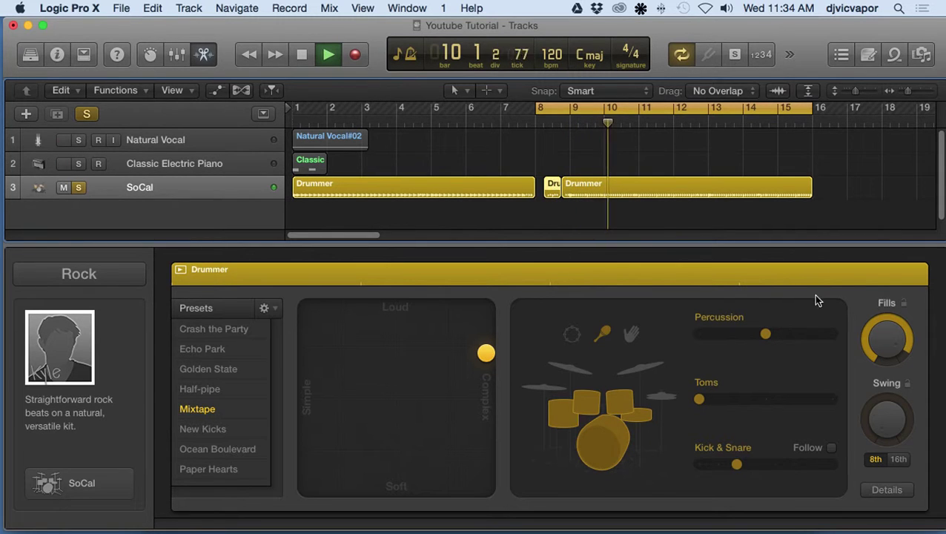
{"action": "left_click", "coordinate": [653, 185]}
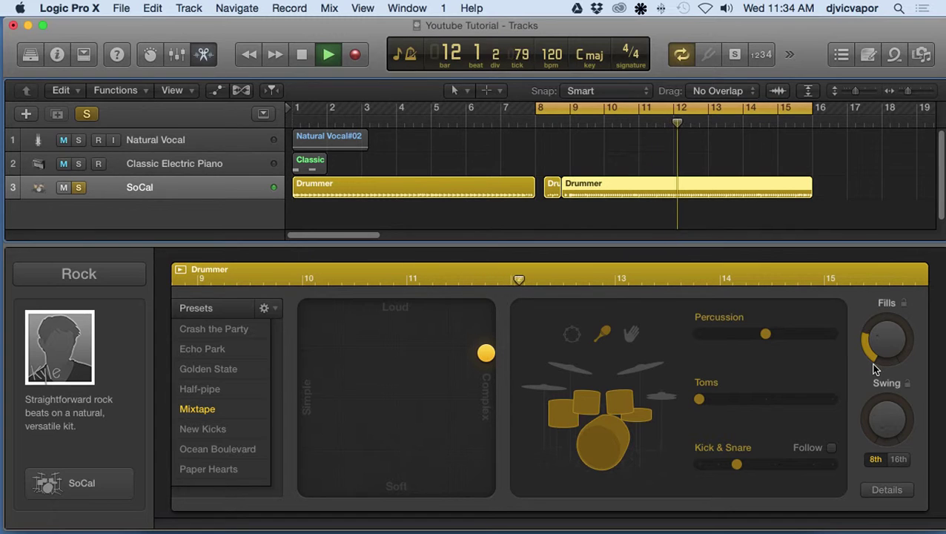
{"action": "left_click", "coordinate": [552, 187]}
{"action": "left_click", "coordinate": [588, 185]}
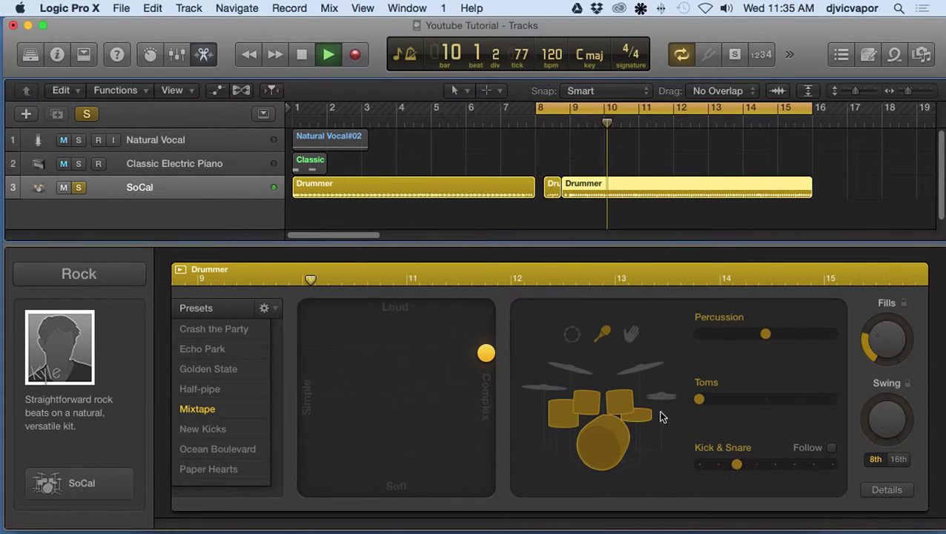
{"action": "left_click", "coordinate": [554, 186]}
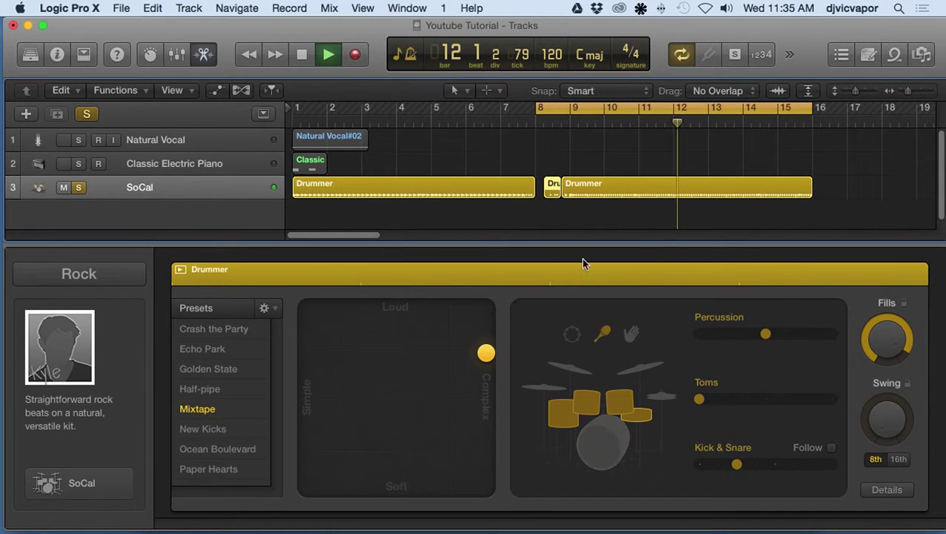
{"action": "left_click", "coordinate": [700, 193]}
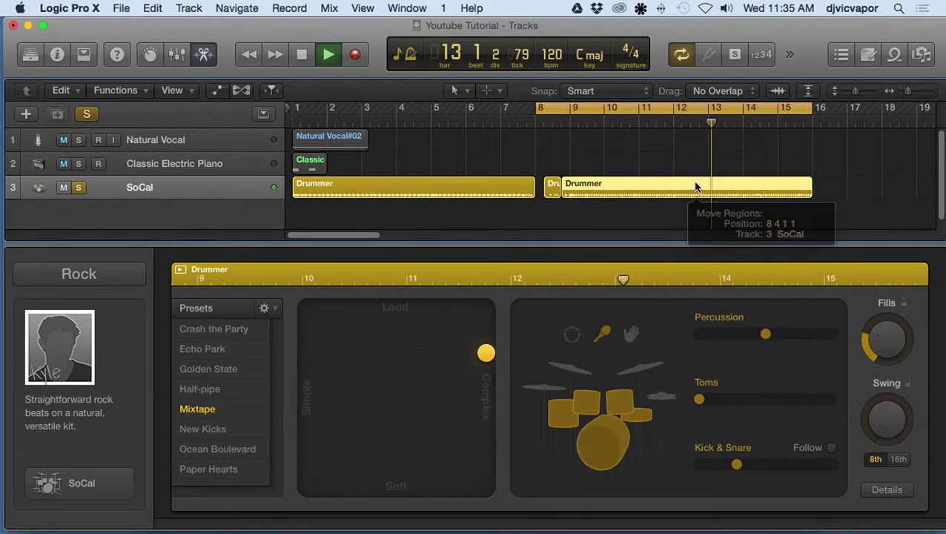
Step: Split bars 12–13 into a separate Drummer region and leave its toms out
{"action": "left_click", "coordinate": [693, 183], "text": "super"}
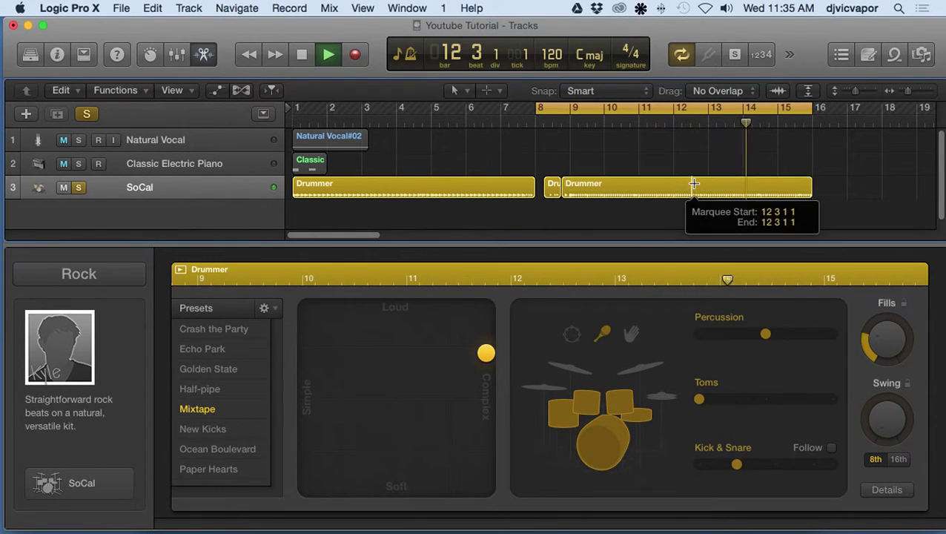
{"action": "mouse_move", "coordinate": [693, 183]}
{"action": "left_mouse_down"}
{"action": "mouse_move", "coordinate": [749, 185]}
{"action": "mouse_move", "coordinate": [704, 193]}
{"action": "left_mouse_up"}
{"action": "left_click", "coordinate": [716, 187]}
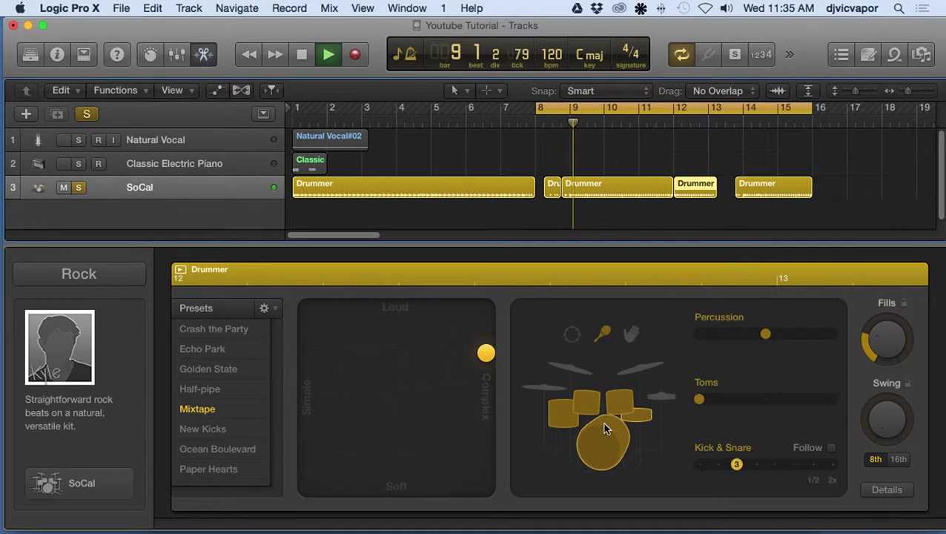
{"action": "left_click", "coordinate": [591, 410]}
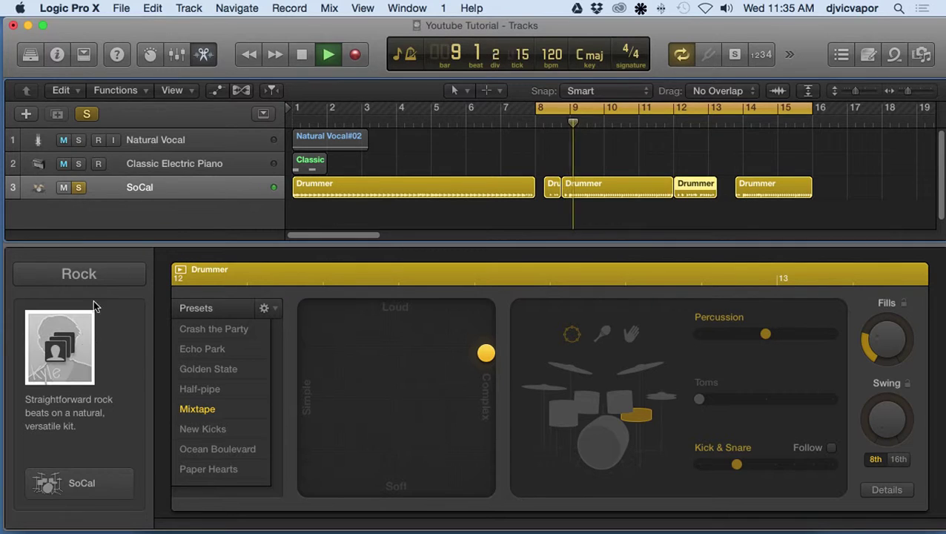
Step: Reselect the Rock genre in the Library to show the full grid of Rock drummers
{"action": "left_click", "coordinate": [100, 279]}
{"action": "left_click", "coordinate": [99, 277]}
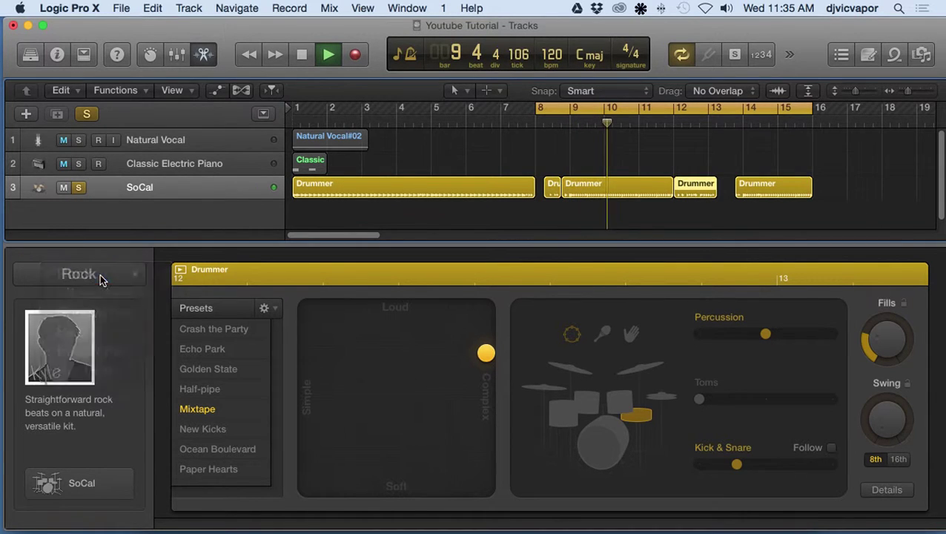